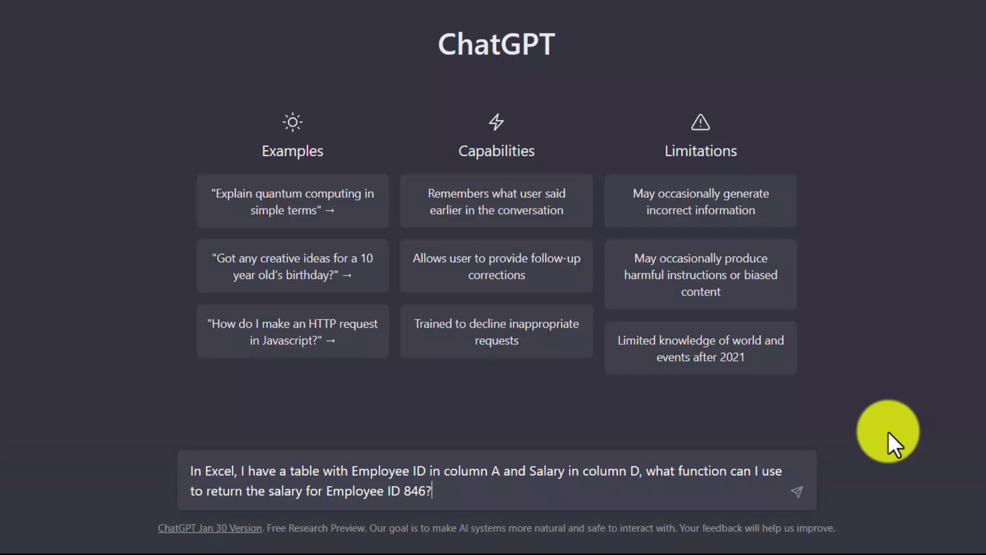
# Step: Ask which Excel function returns the salary in column D for Employee ID 846, and copy the suggested VLOOKUP formula
pyautogui.press('Return')
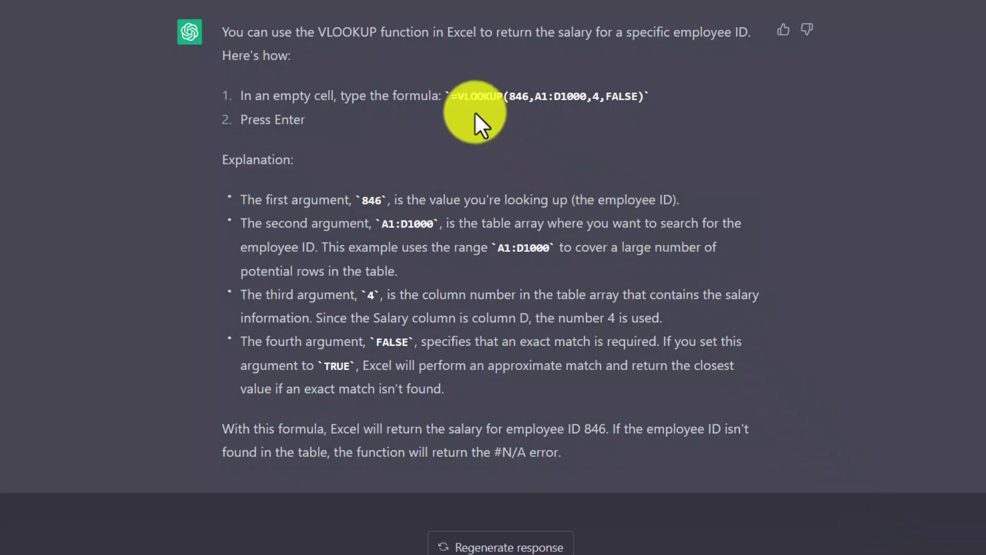
pyautogui.moveTo(453, 103); pyautogui.dragTo(643, 97)
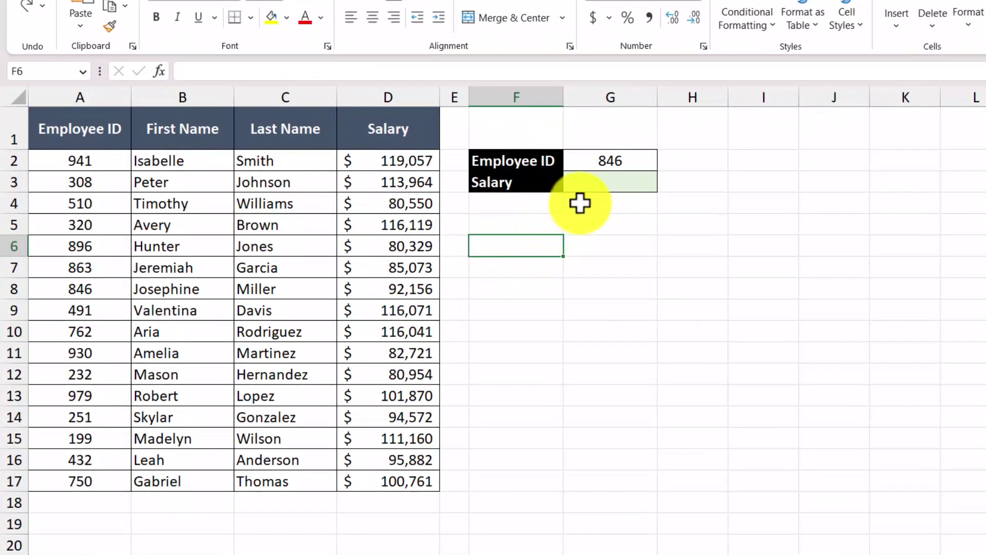
# Step: Switch to Excel and enter =VLOOKUP(846,A1:D1000,4,FALSE) in the Salary cell G3
pyautogui.hotkey('ctrl', 'v')
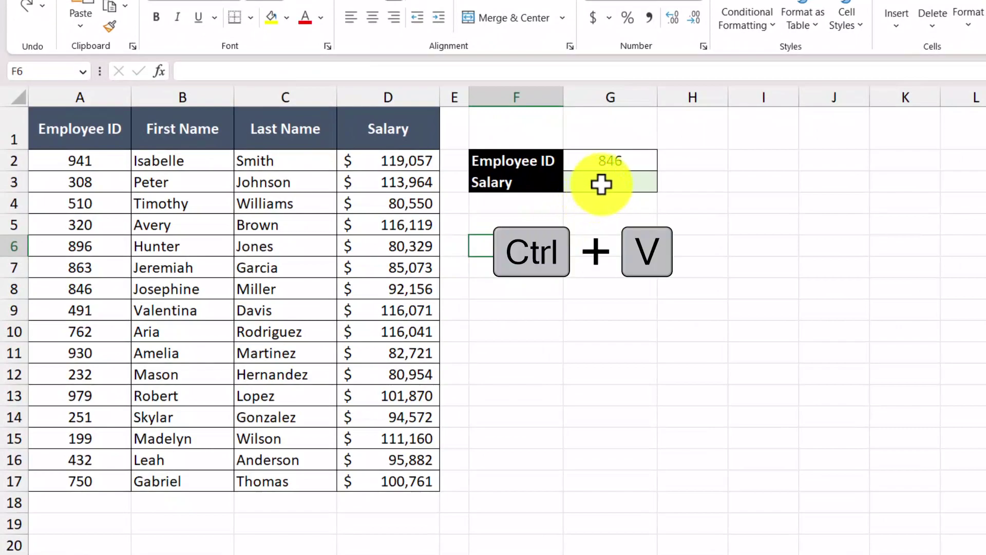
pyautogui.click(601, 184)
pyautogui.doubleClick(604, 183)
pyautogui.write('=VLOOKUP(846,A1:D1000,4,FALSE)')
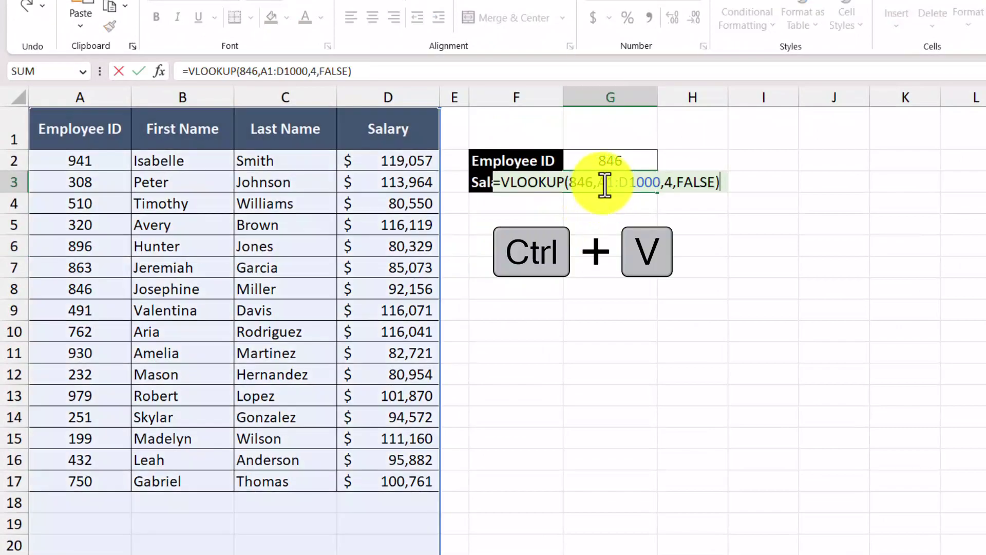
pyautogui.press('Return')
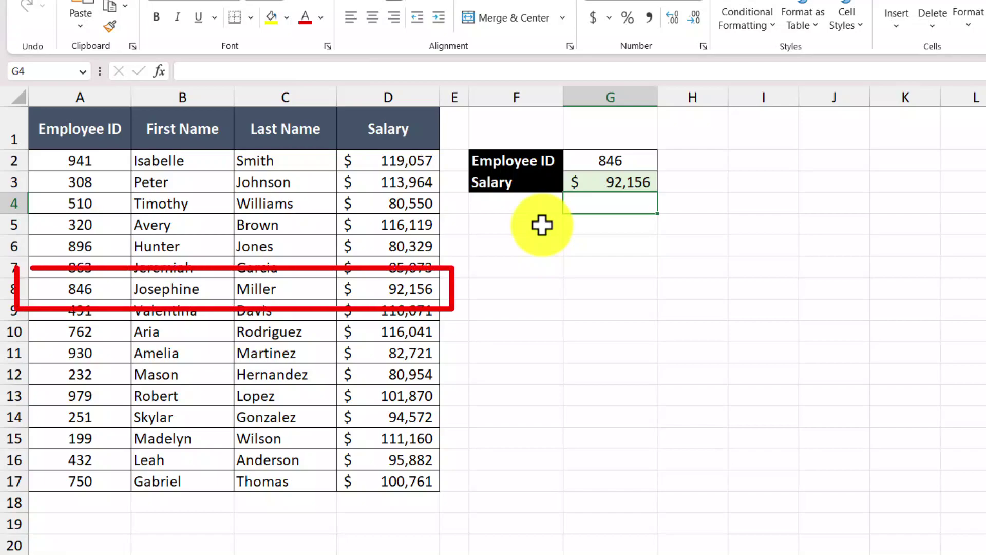
pyautogui.click(524, 240)
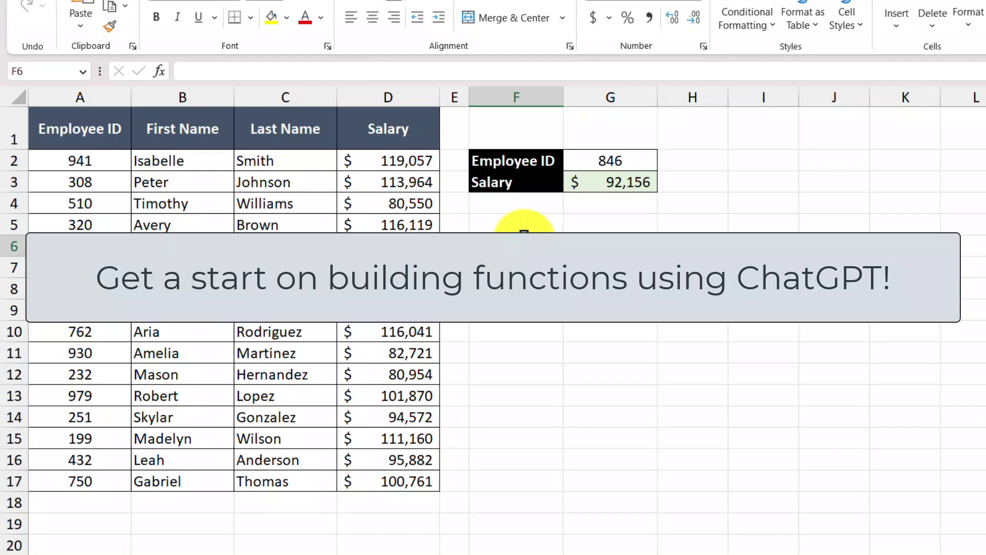
pyautogui.click(525, 229)
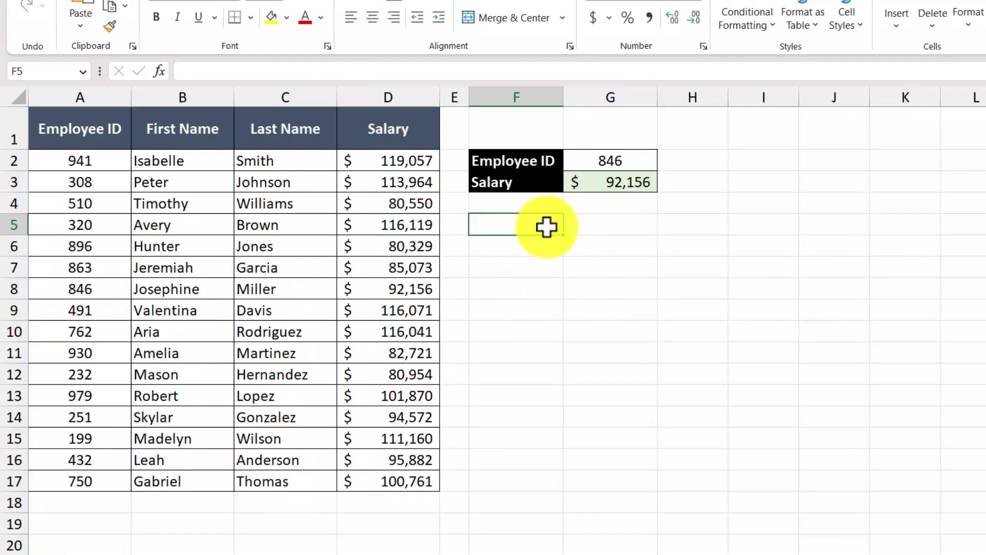
# Step: Replace the hard-coded lookup value 846 in the Salary cell's VLOOKUP formula with a reference to cell G2
pyautogui.doubleClick(626, 182)
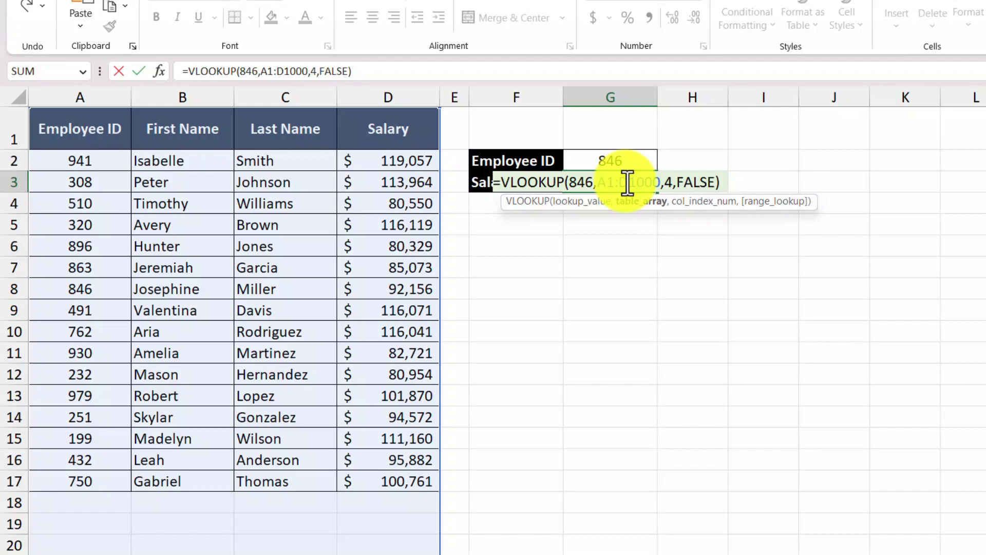
pyautogui.doubleClick(581, 183)
pyautogui.press('BackSpace')
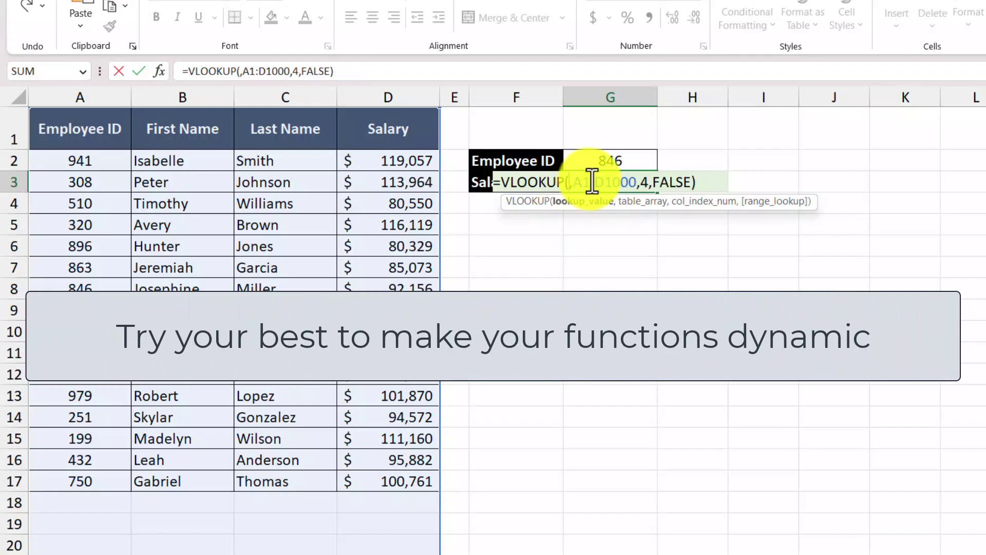
pyautogui.click(606, 161)
pyautogui.press('Return')
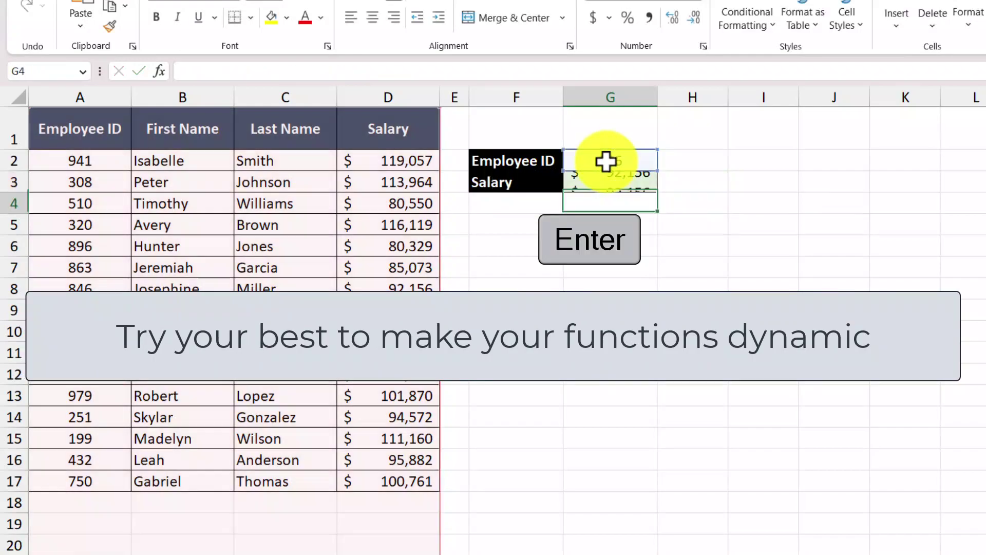
# Step: Set the Employee ID in cell G2 to 308 to test the lookup
pyautogui.click(640, 156)
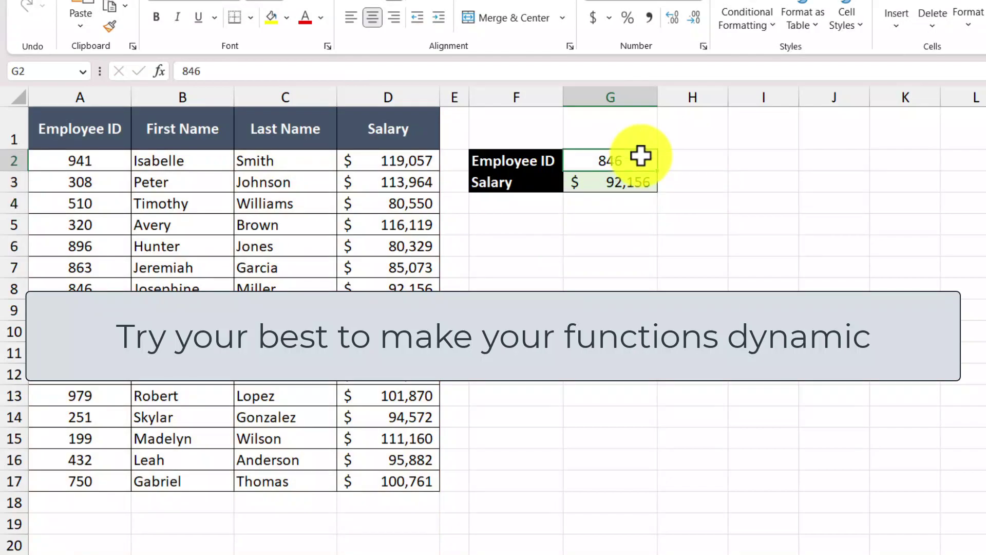
pyautogui.write('308')
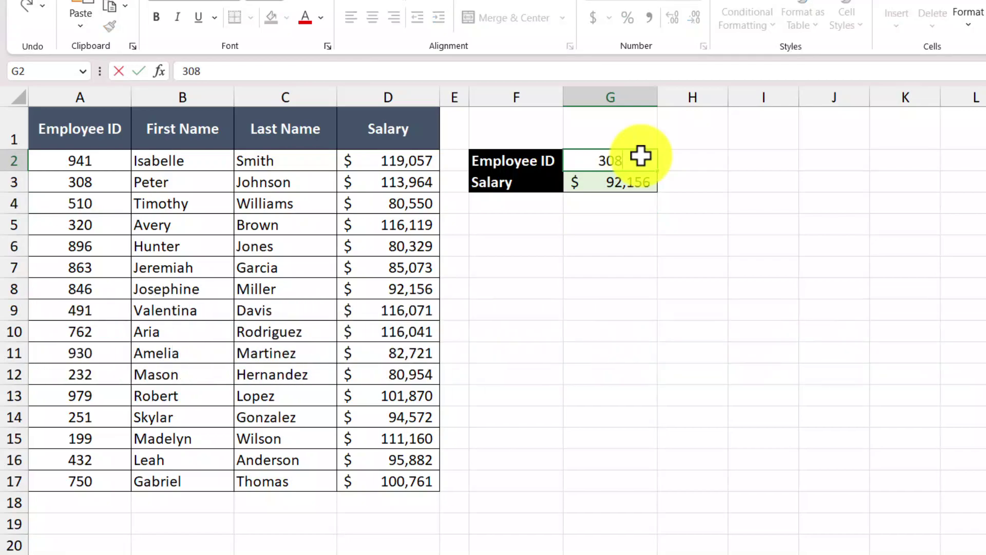
pyautogui.press('Return')
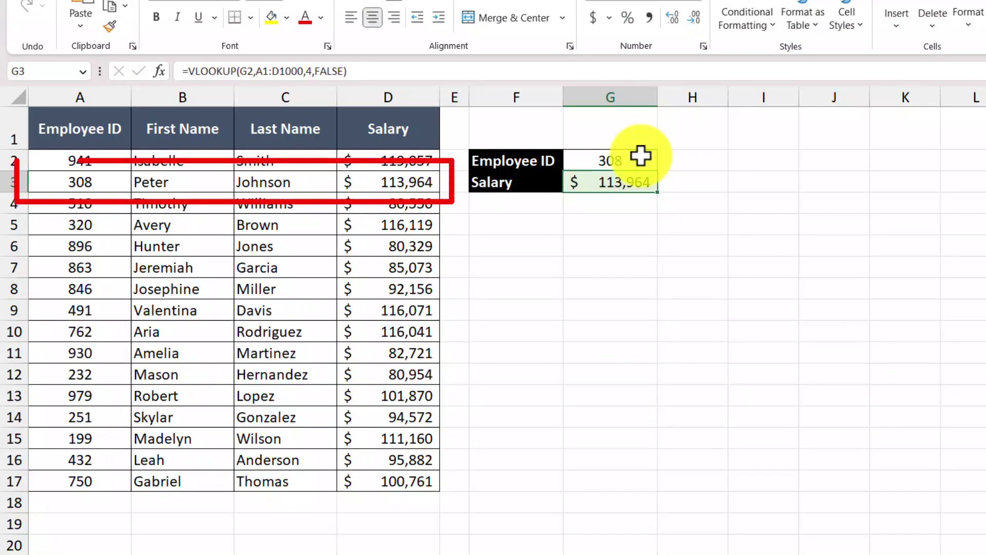
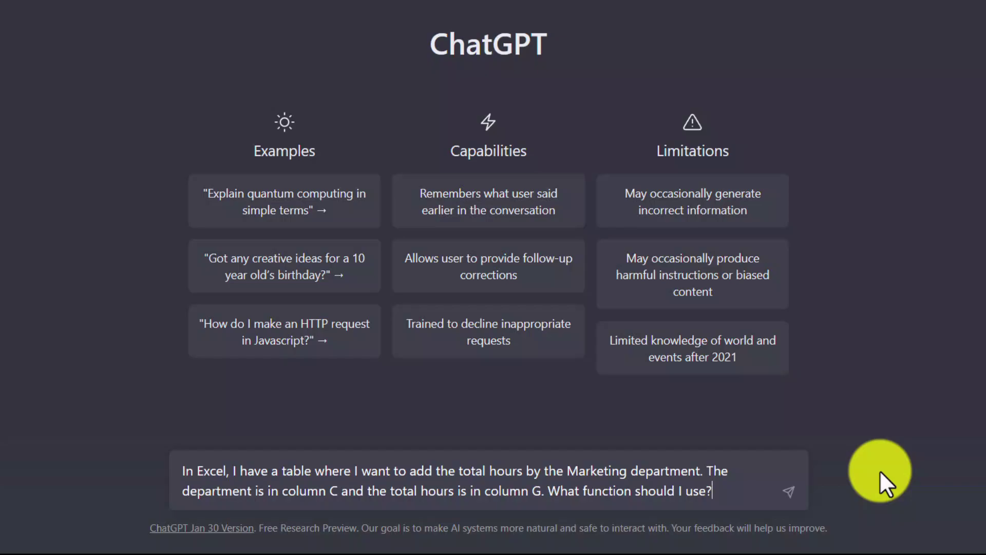
# Step: Ask ChatGPT which function adds column G's total hours for the Marketing department in column C, and copy the suggested SUMIF formula
pyautogui.press('Return')
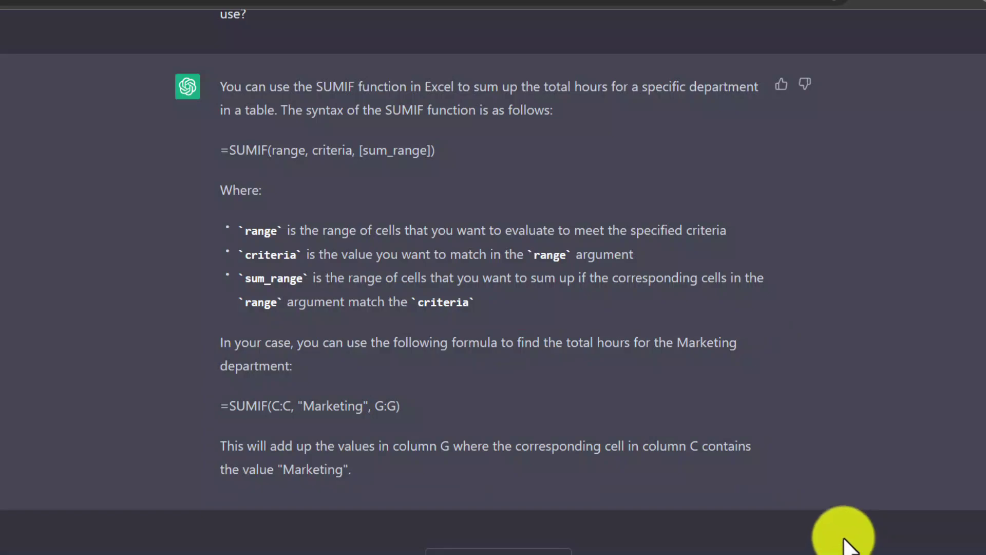
pyautogui.moveTo(456, 405); pyautogui.dragTo(222, 406)
pyautogui.hotkey('ctrl', 'c')
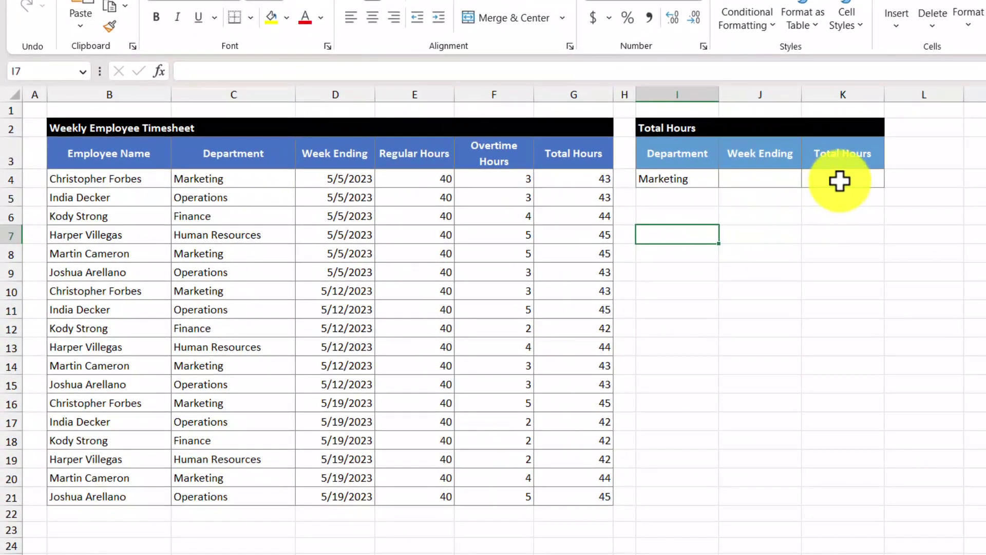
# Step: In Excel, enter =SUMIF(C:C, "Marketing", G:G) in Total Hours cell K4 of the summary table
pyautogui.doubleClick(796, 185)
pyautogui.hotkey('ctrl', 'v')
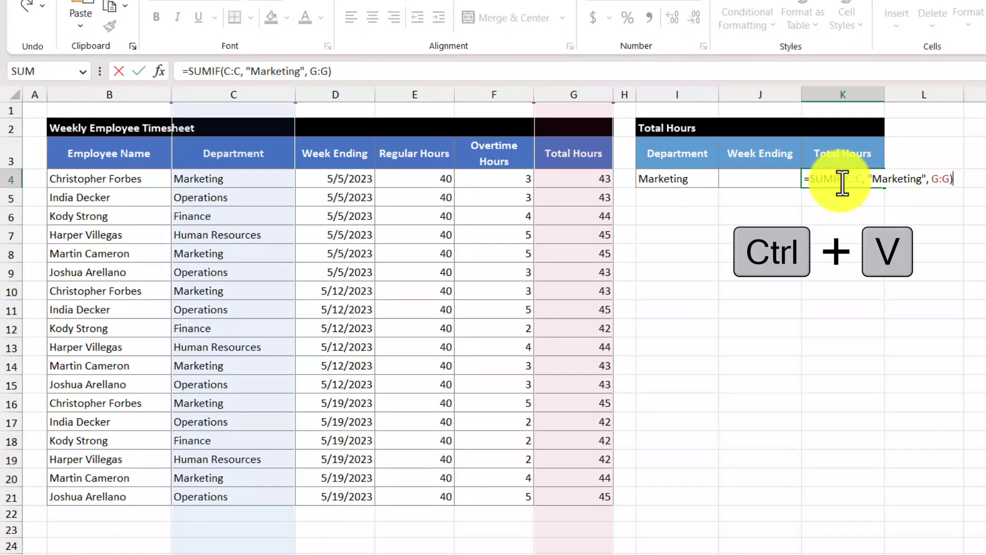
pyautogui.press('Return')
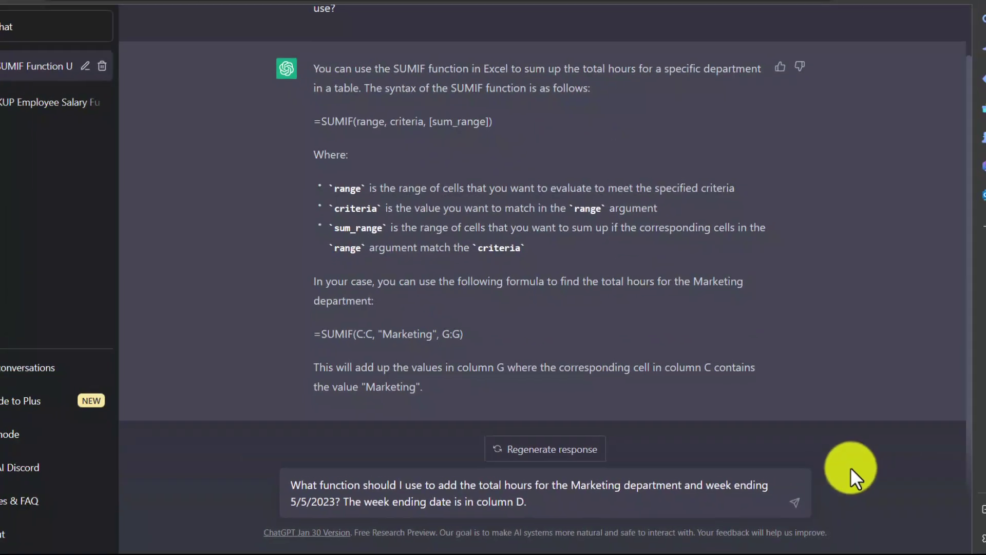
# Step: Ask ChatGPT how to sum Marketing's total hours for week ending 5/5/2023 in column D, and copy the suggested SUMIFS formula
pyautogui.press('Return')
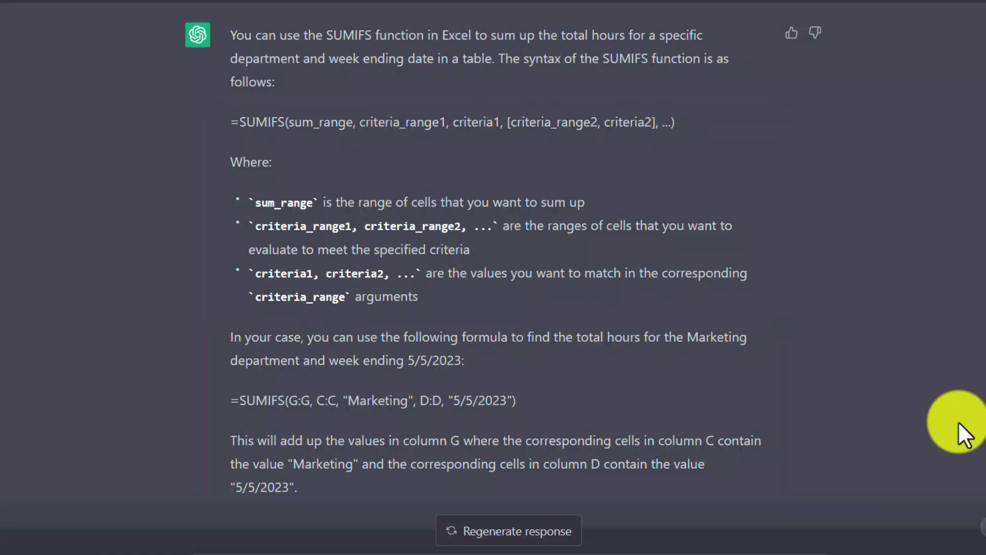
pyautogui.moveTo(517, 401); pyautogui.dragTo(224, 400)
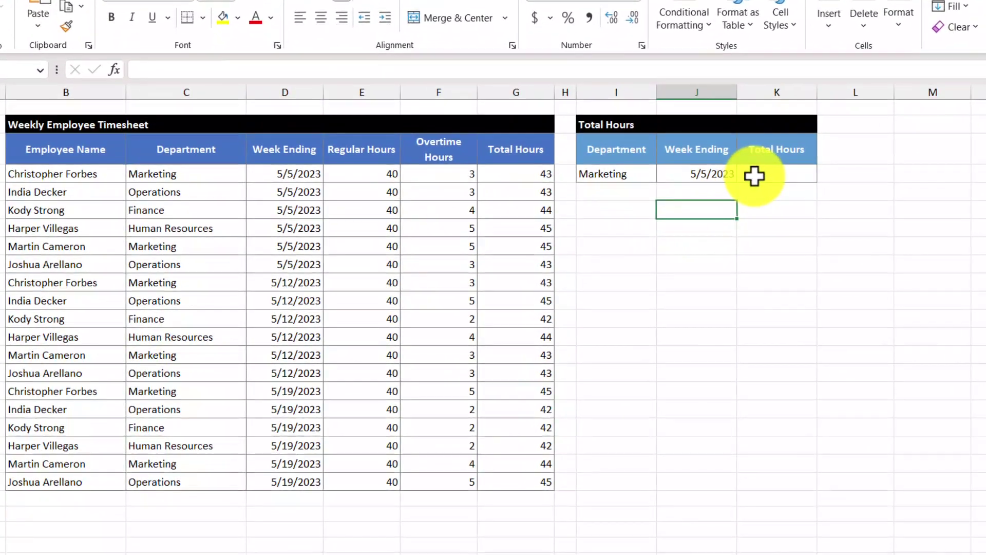
# Step: In Excel, enter =SUMIFS(G:G, C:C, "Marketing", D:D, "5/5/2023") in Total Hours cell K4
pyautogui.hotkey('ctrl', 'v')
pyautogui.click(755, 175)
pyautogui.doubleClick(754, 175)
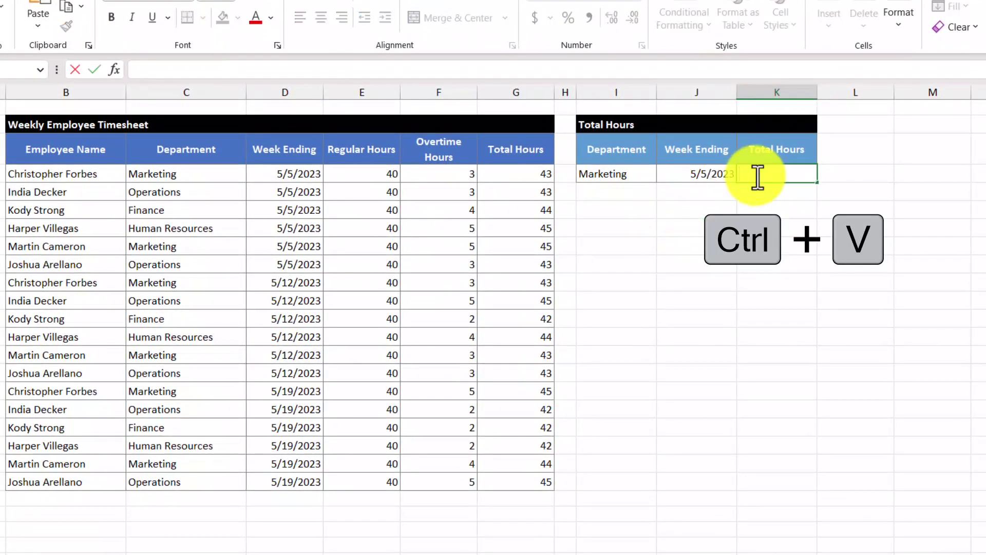
pyautogui.write('=SUMIFS(G:G, C:C, "Marketing", D:D, "5/5/2023")')
pyautogui.press('Return')
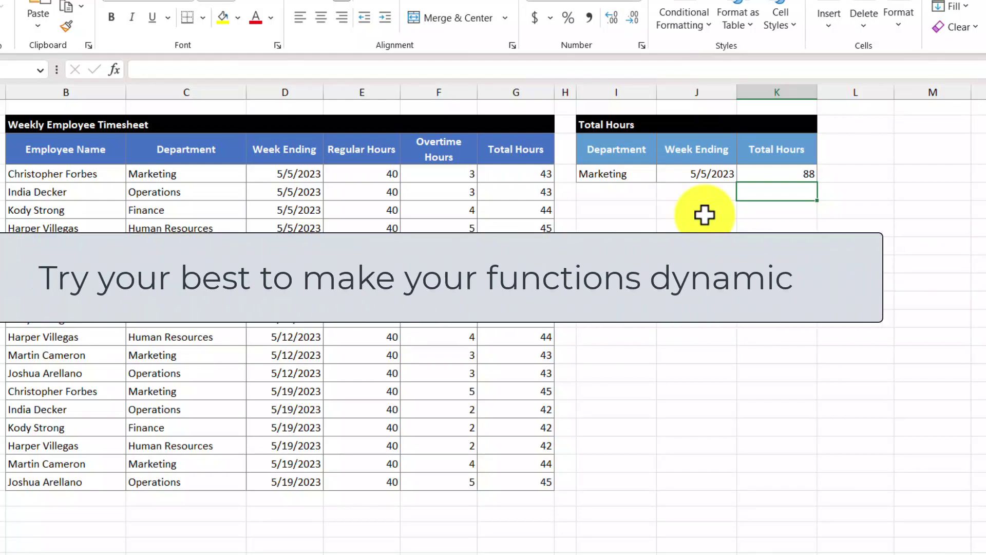
# Step: Replace the "Marketing" criterion in the SUMIFS formula with a reference to the Department cell I4
pyautogui.doubleClick(772, 179)
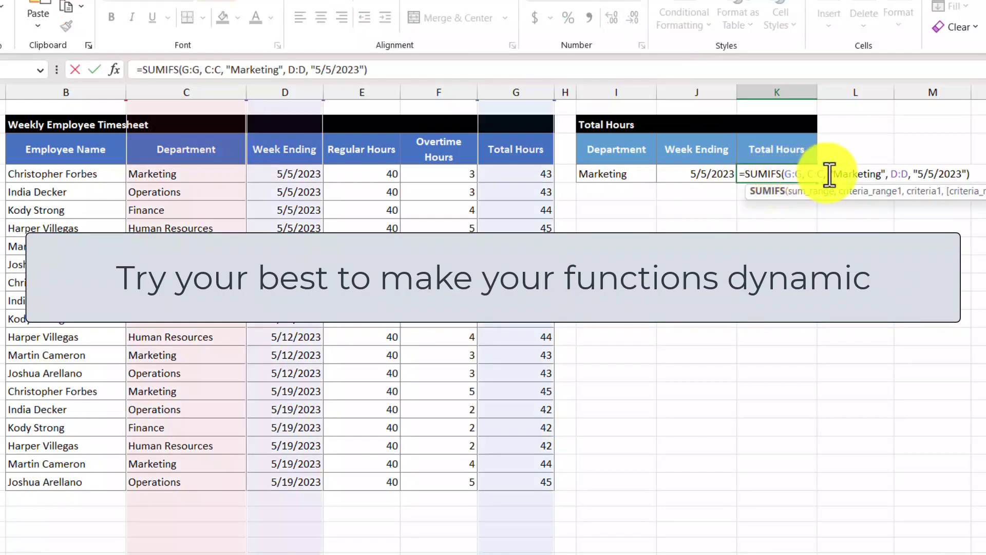
pyautogui.moveTo(826, 175); pyautogui.dragTo(886, 175)
pyautogui.press('BackSpace')
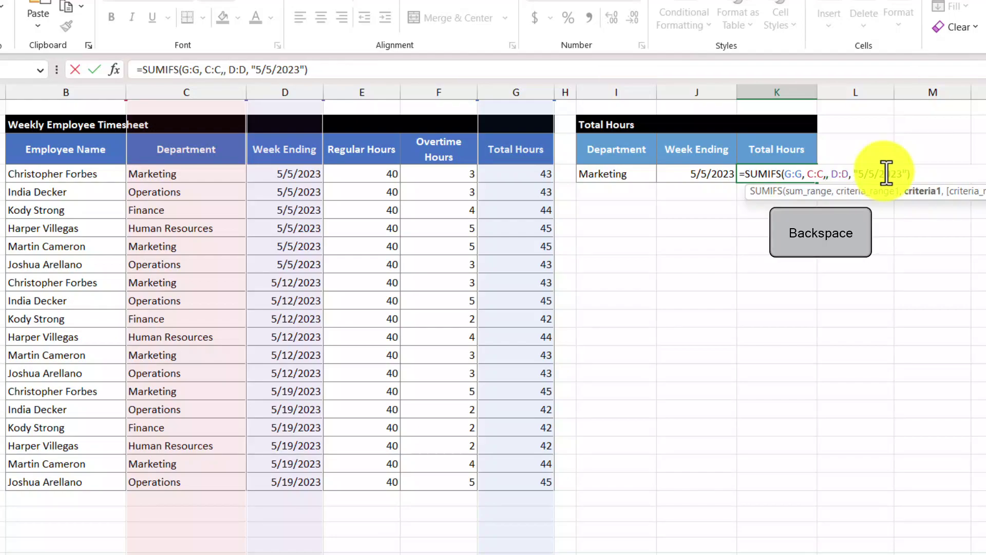
pyautogui.click(636, 173)
pyautogui.press('Return')
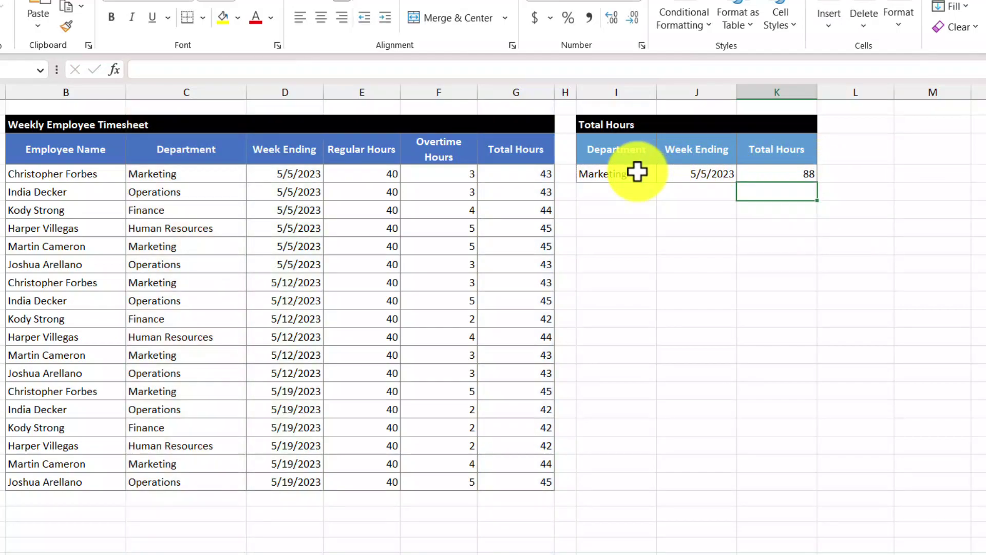
# Step: Replace the "5/5/2023" criterion in the SUMIFS formula with a reference to the Week Ending cell J4
pyautogui.doubleClick(770, 176)
pyautogui.moveTo(865, 176); pyautogui.dragTo(918, 174)
pyautogui.press('BackSpace')
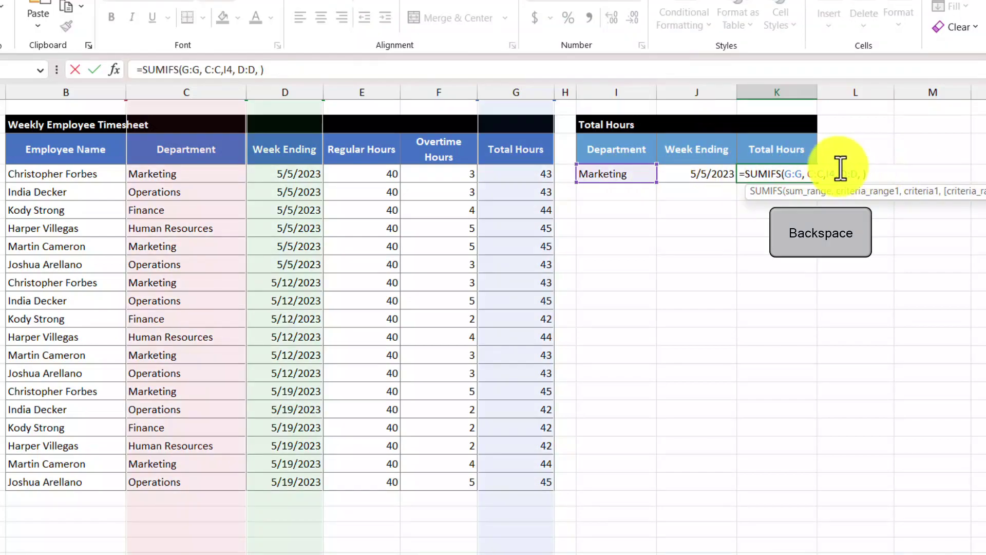
pyautogui.click(700, 173)
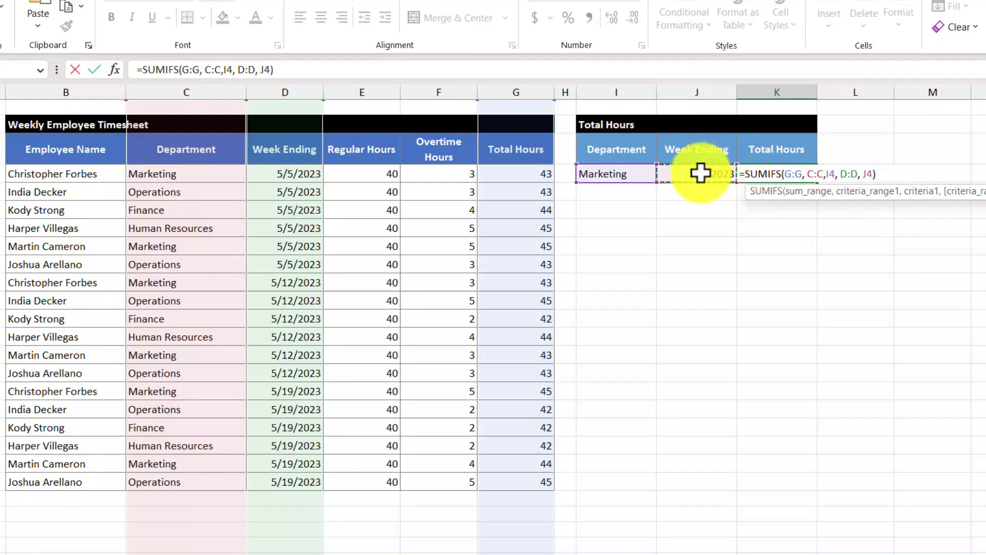
pyautogui.press('Return')
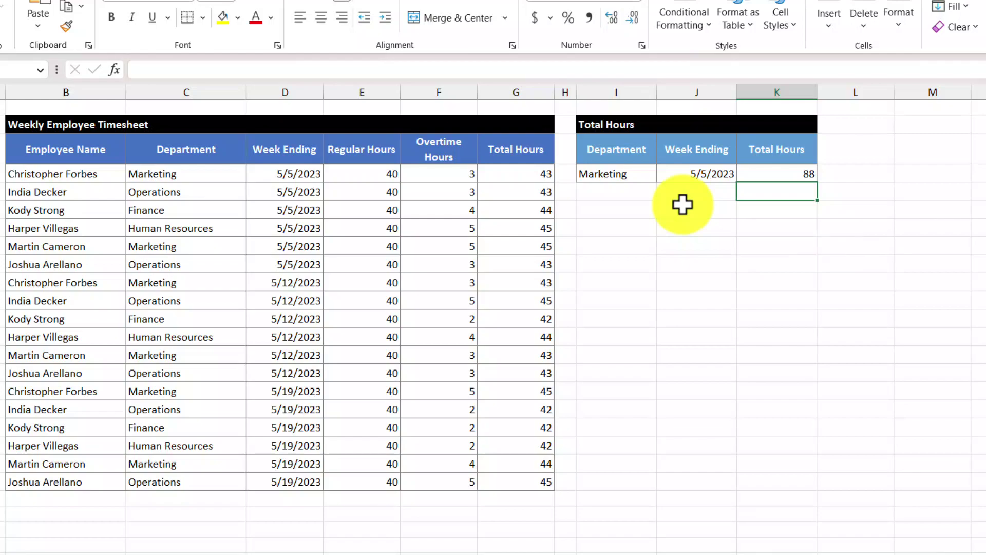
# Step: Set the Department cell I4 in the Total Hours table to Finance
pyautogui.click(622, 173)
pyautogui.write('Finance')
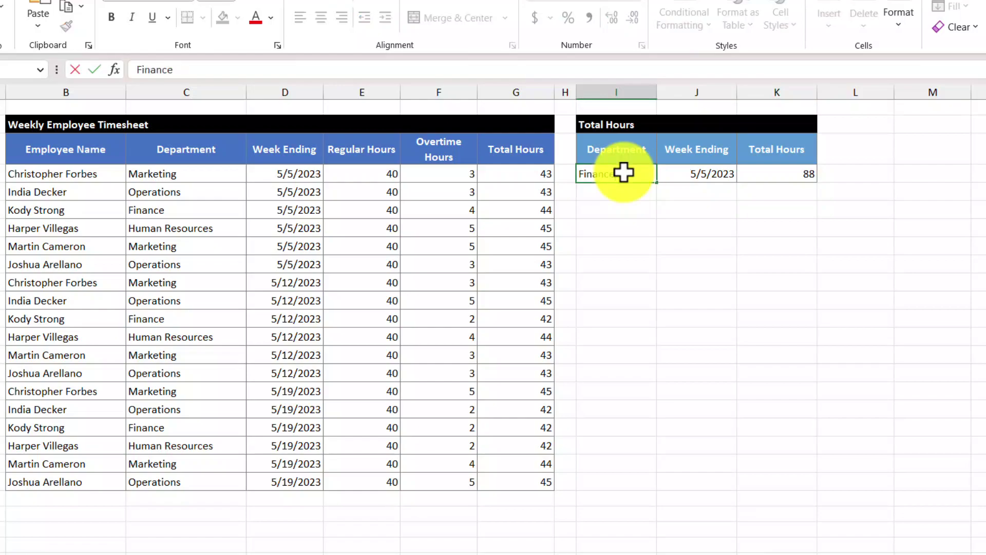
pyautogui.press('Return')
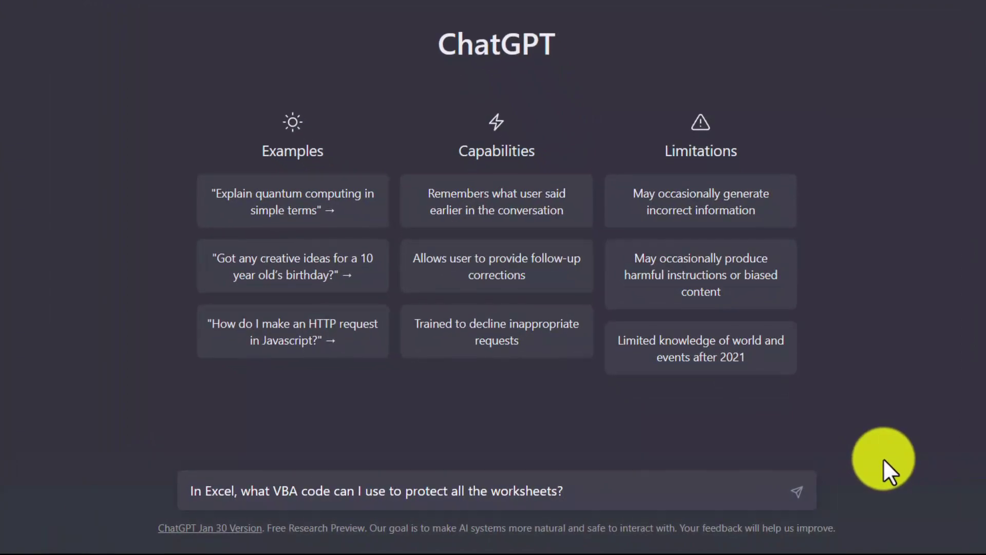
# Step: Ask ChatGPT for VBA code to protect all worksheets in Excel, and copy the generated ProtectAllSheets macro
pyautogui.press('Return')
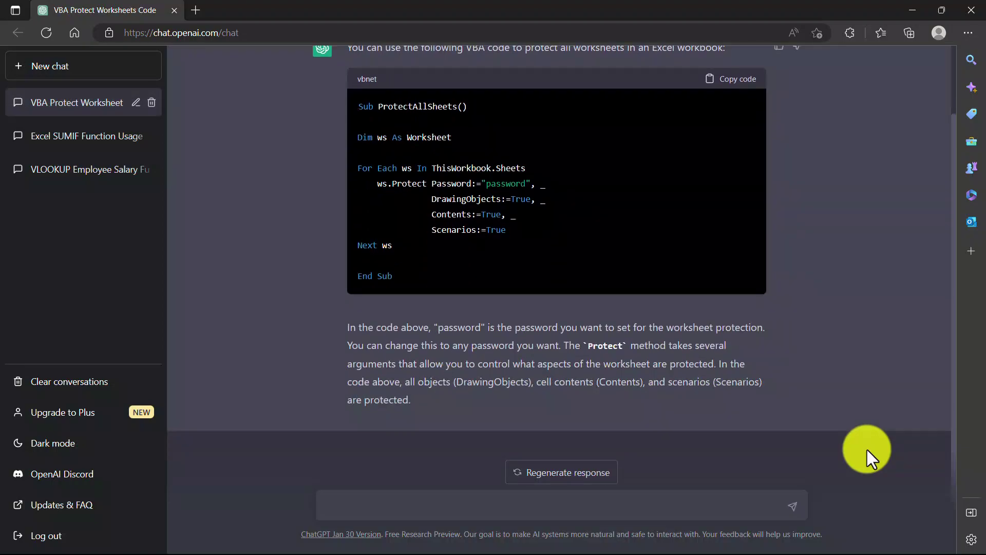
pyautogui.scroll(1, 867, 449)
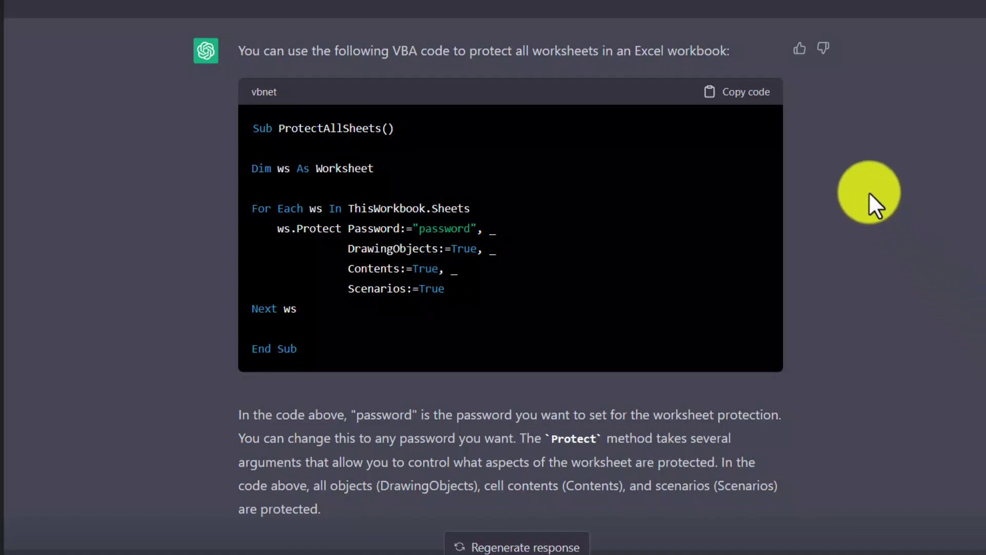
pyautogui.click(734, 97)
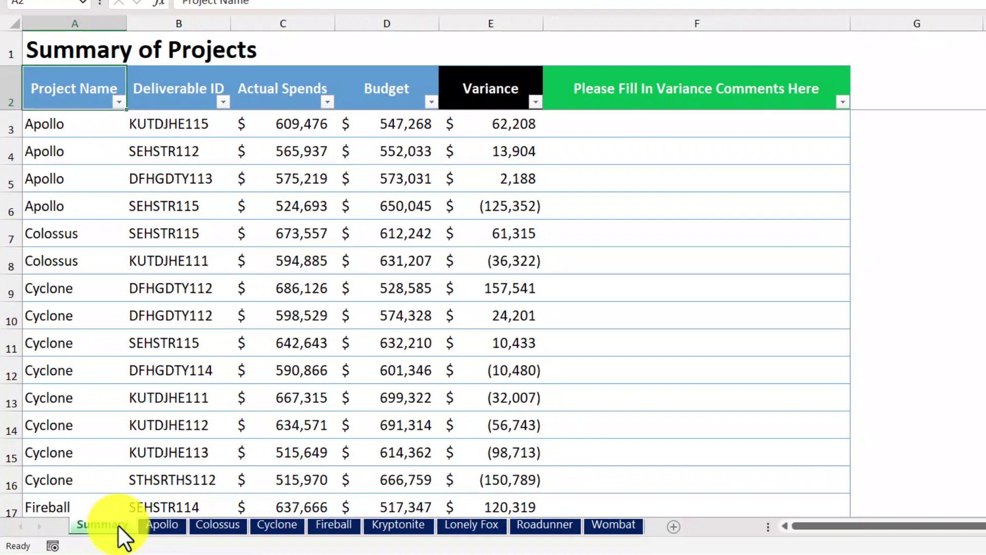
# Step: Paste the copied ProtectAllSheets macro into the Summary sheet's code module and run it to protect all worksheets
pyautogui.rightClick(118, 524)
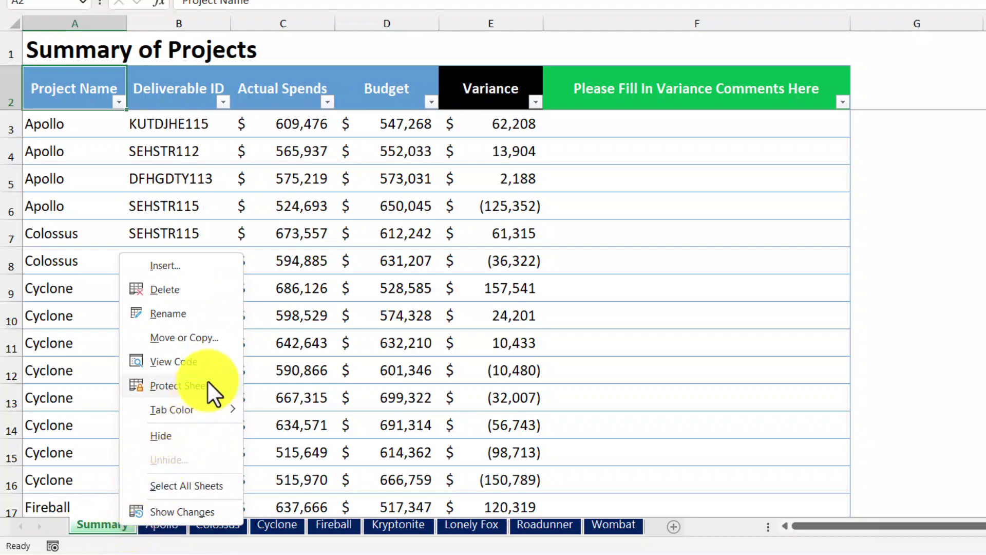
pyautogui.click(217, 360)
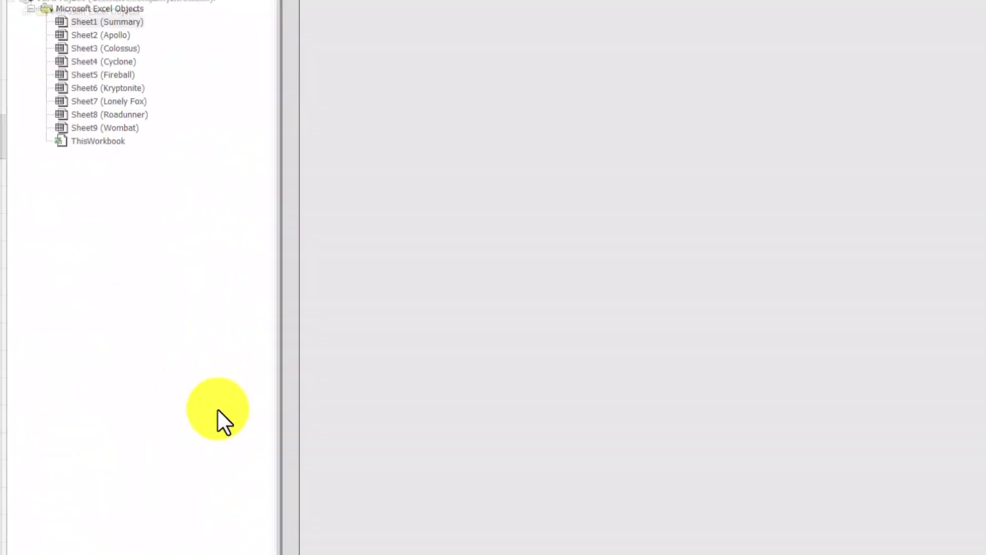
pyautogui.hotkey('ctrl', 'v')
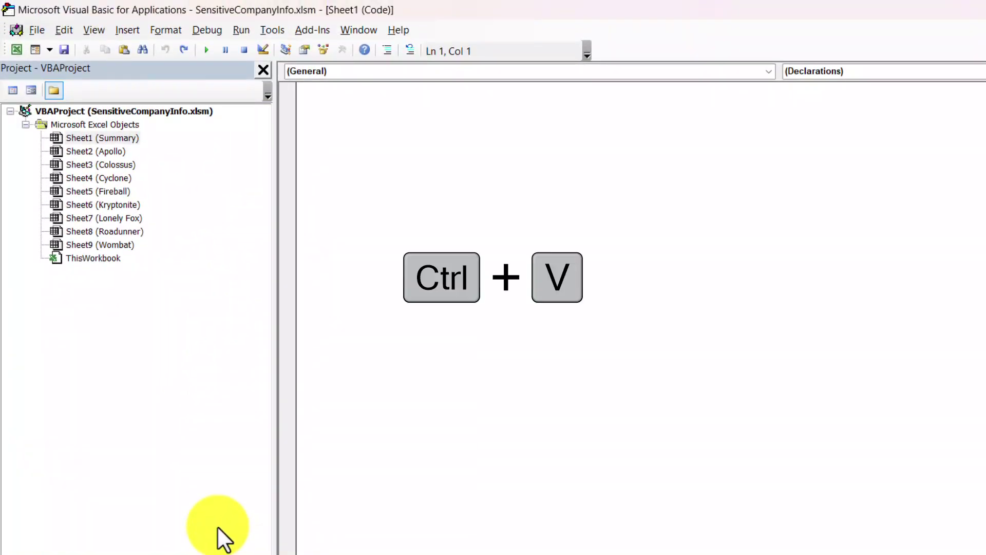
pyautogui.click(205, 51)
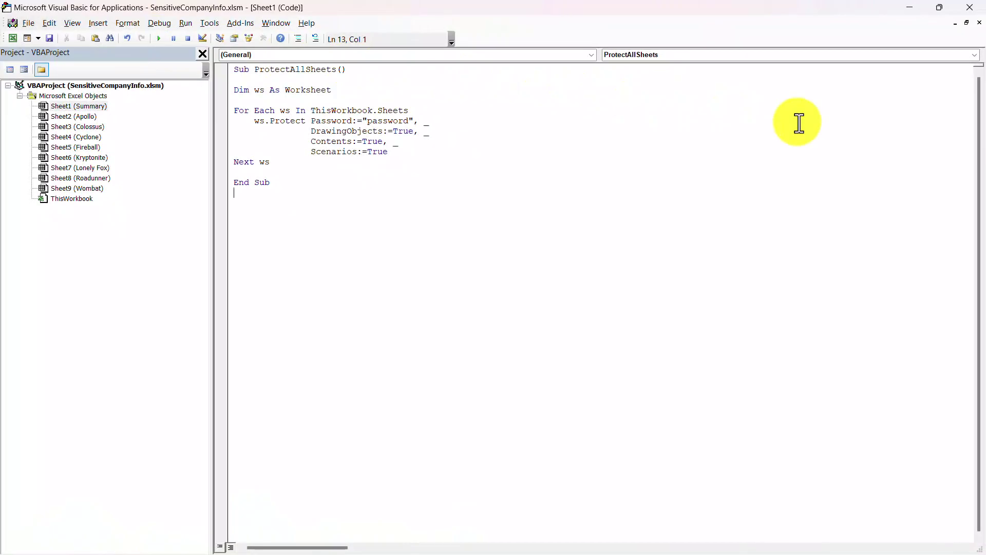
pyautogui.click(970, 7)
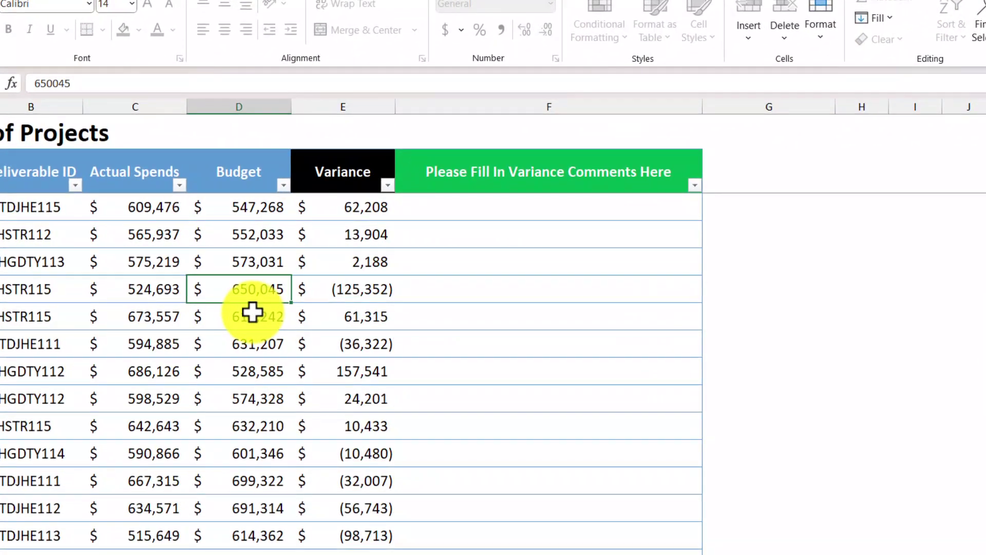
# Step: Test the sheet protection by trying to edit Budget cell D6 on Summary and Variance cell E3 on Lonely Fox
pyautogui.doubleClick(294, 304)
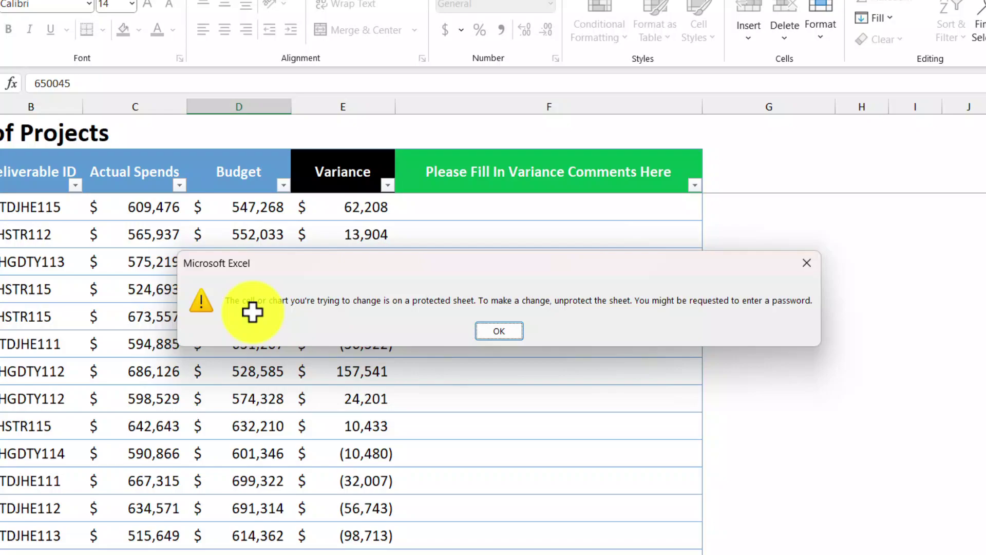
pyautogui.press('Return')
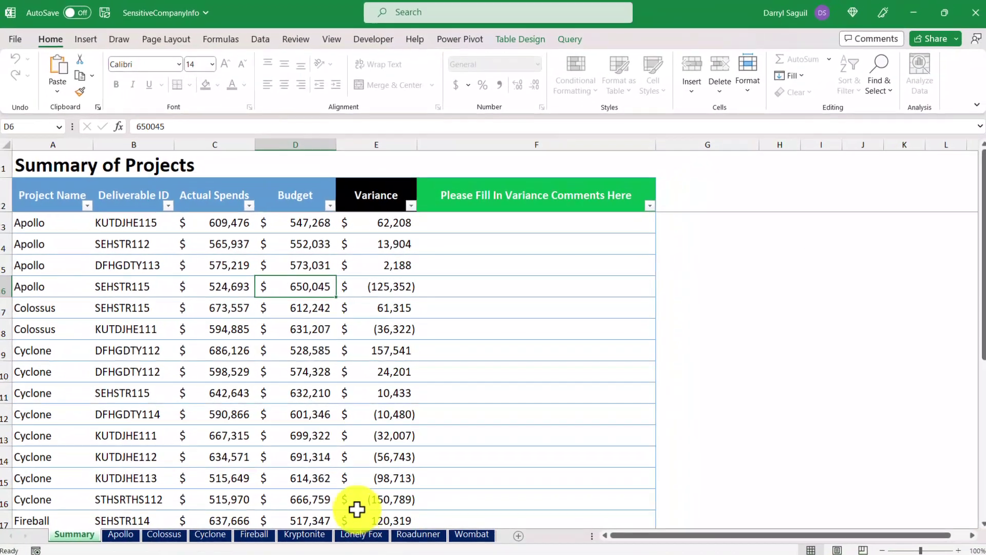
pyautogui.click(362, 531)
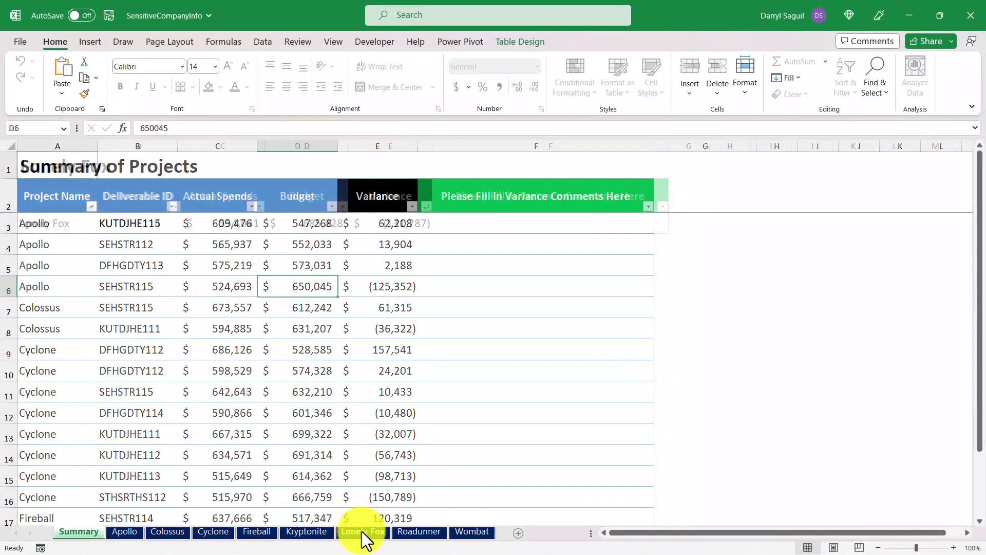
pyautogui.doubleClick(393, 227)
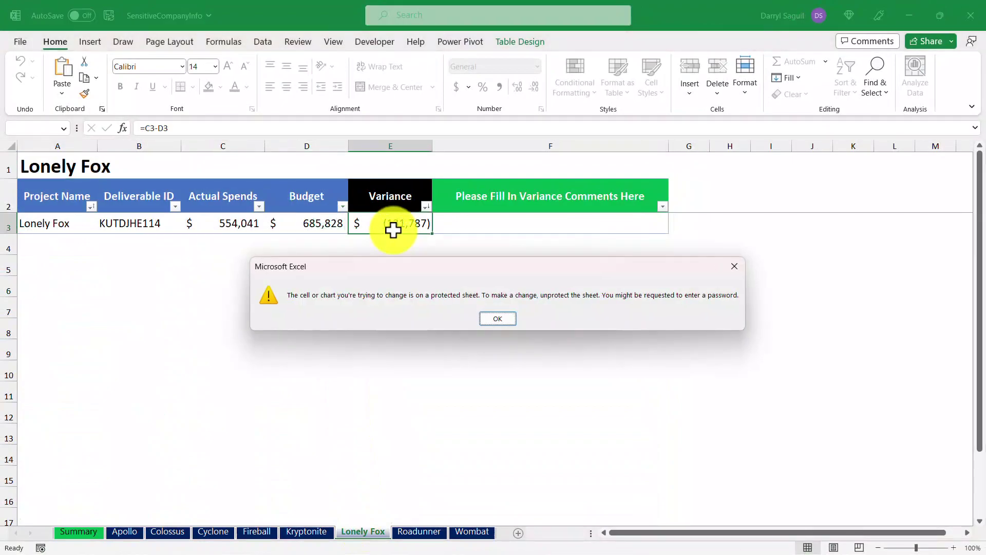